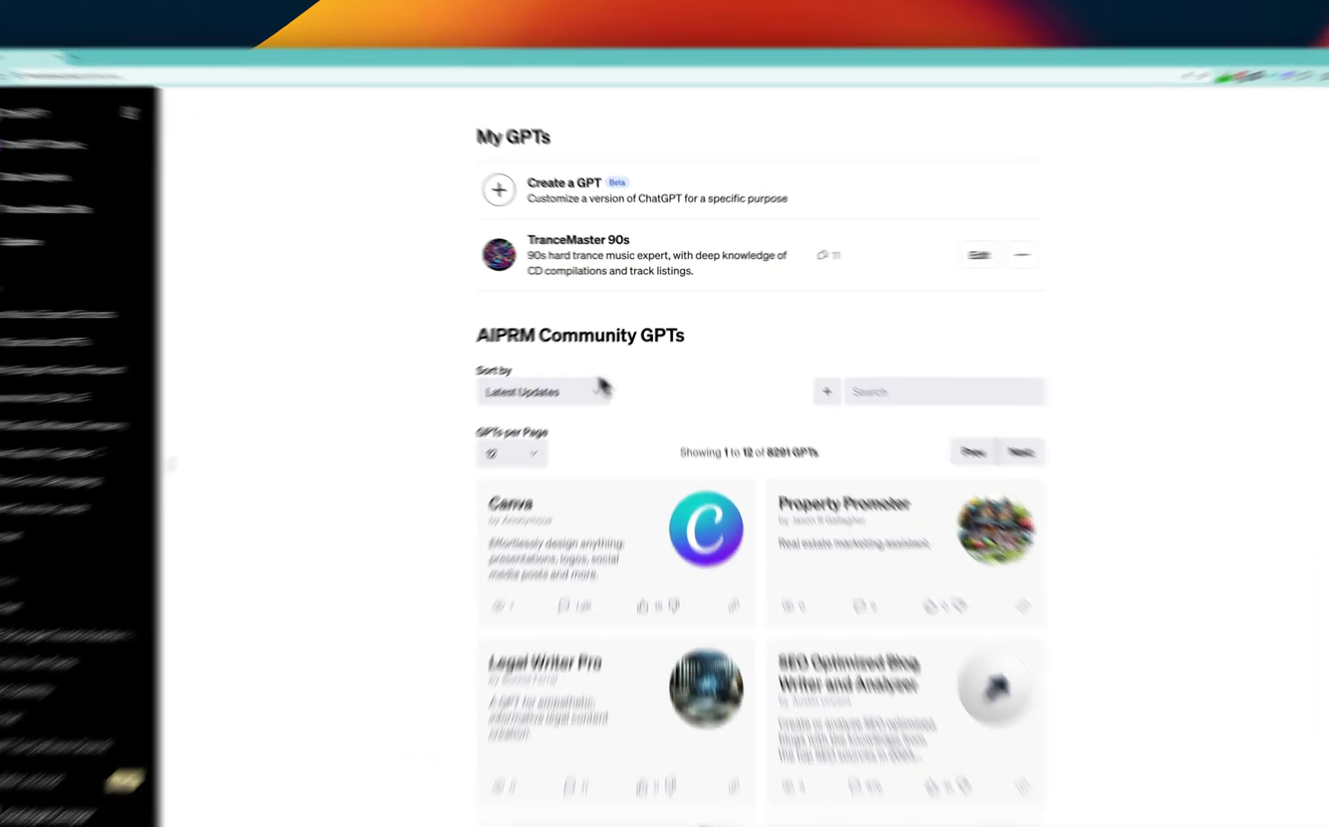
Page forward through the Community GPTs list, then start a search for 'seo'.
left_click(780, 451)
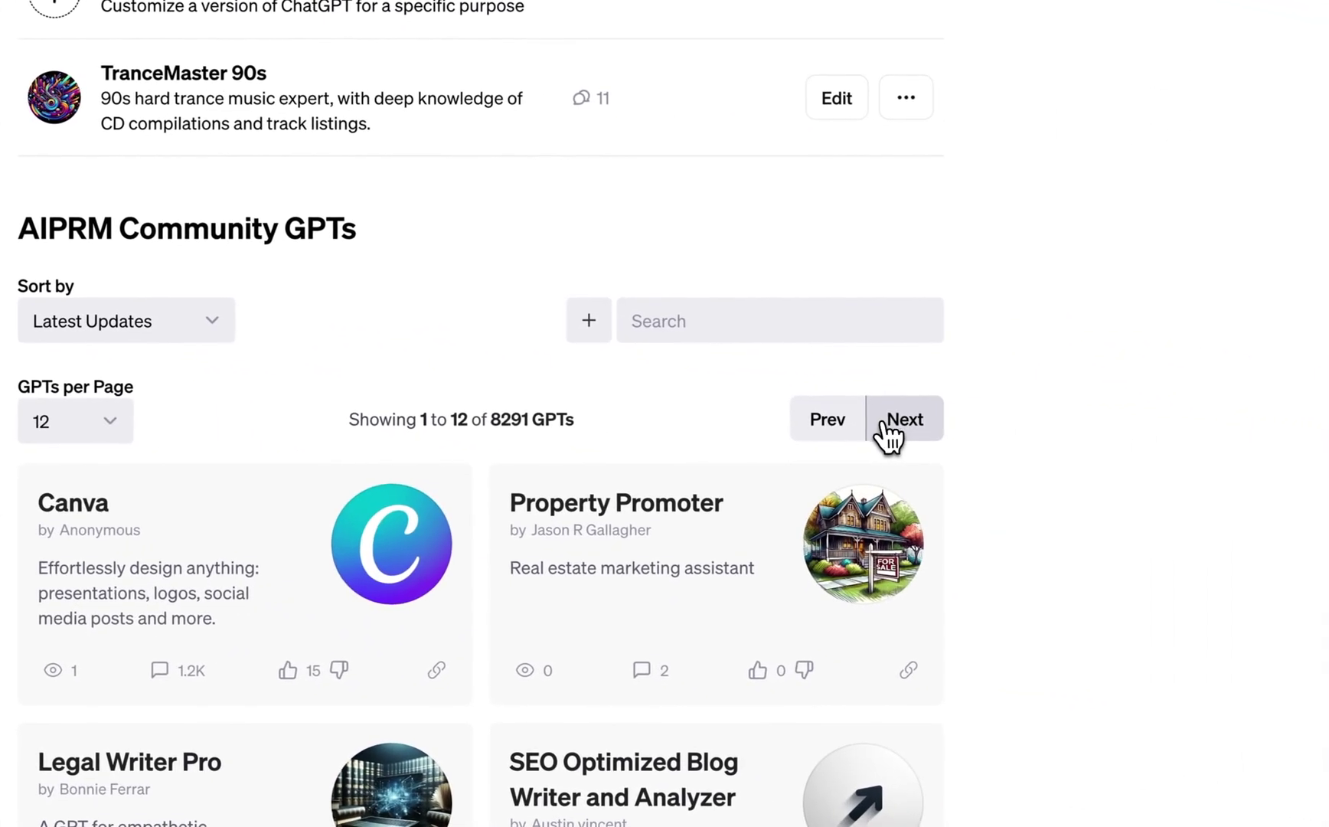
left_click(894, 424)
left_click(894, 424)
left_click(894, 424)
triple_click(895, 424)
double_click(895, 424)
triple_click(895, 424)
double_click(895, 424)
left_click(746, 334)
type("seo")
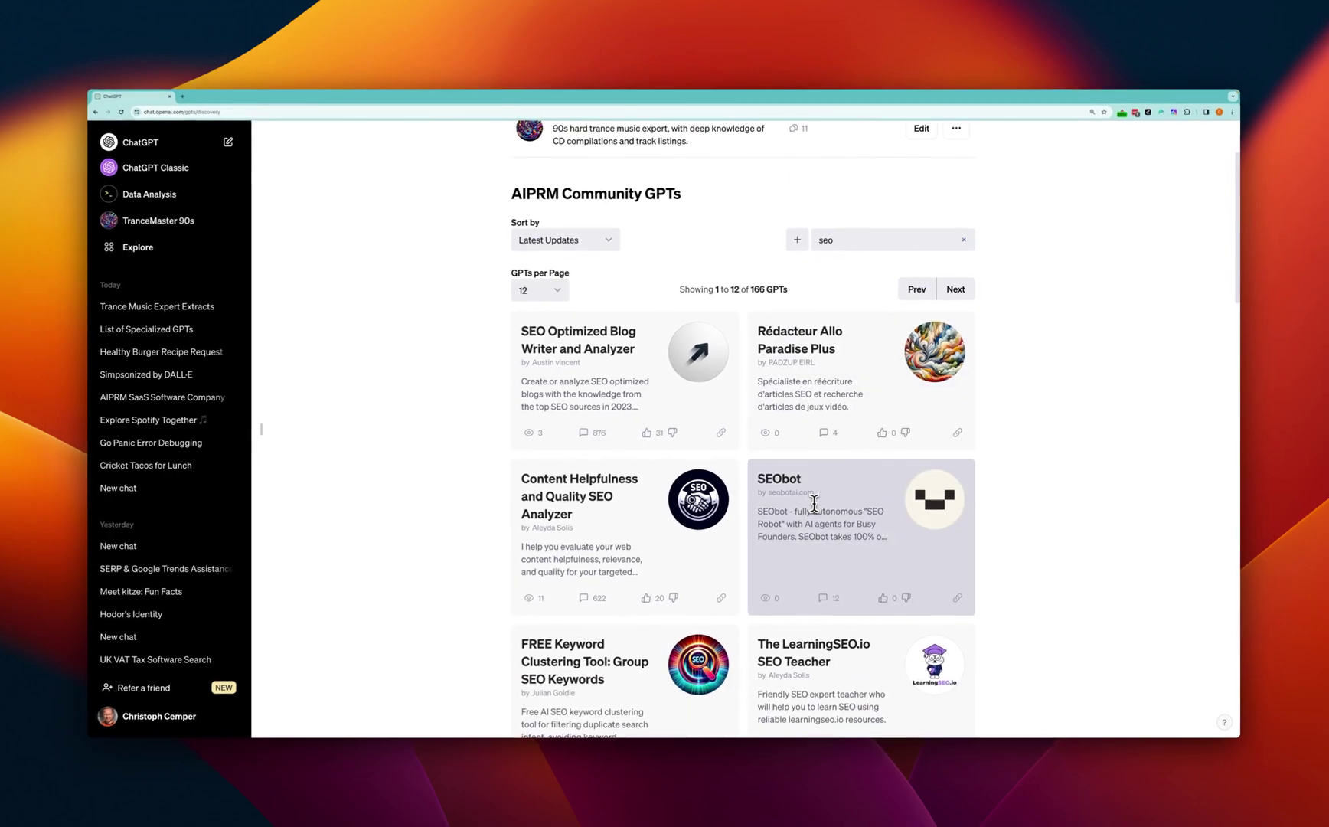
scroll(813, 502, "down", 1)
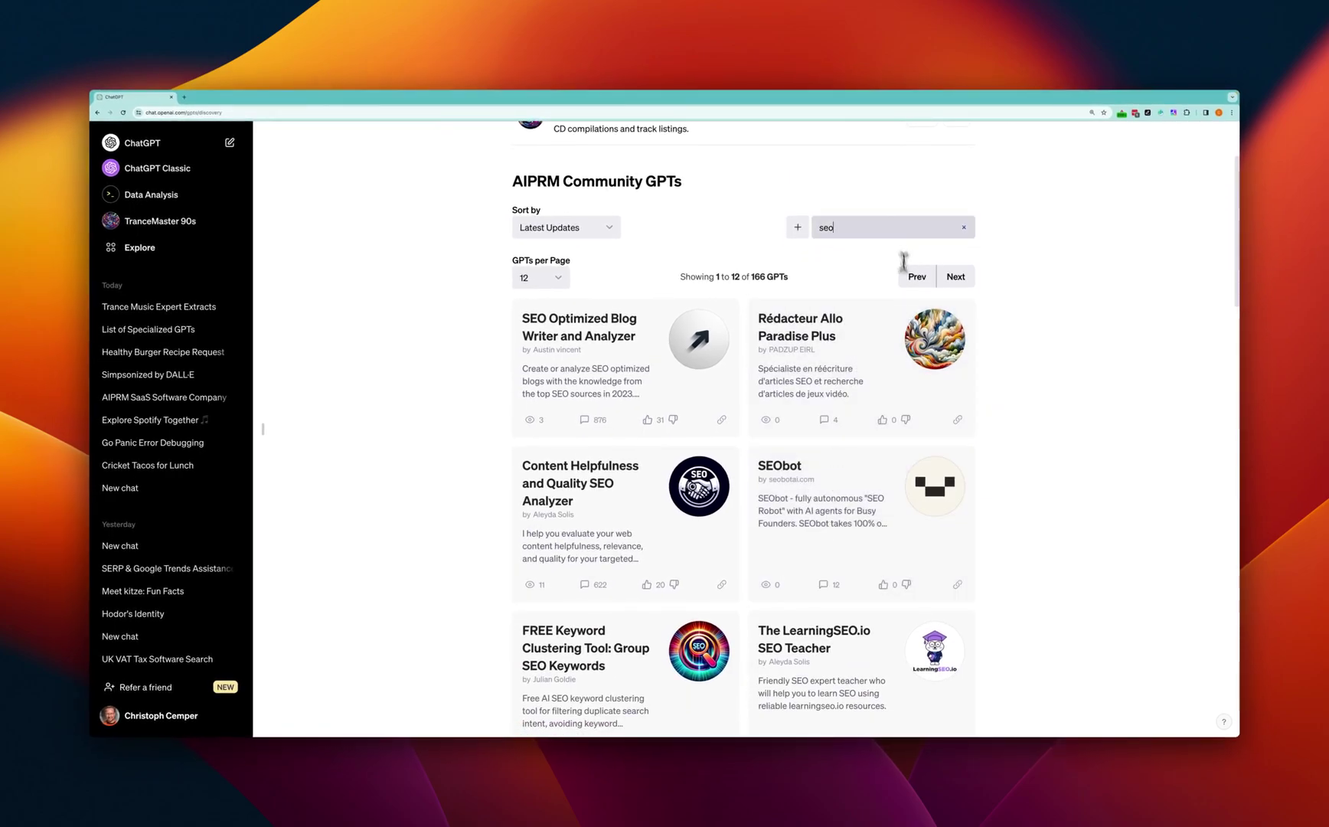
Remove the 'seo' filter to restore the full 8,291-GPT directory.
left_click(964, 226)
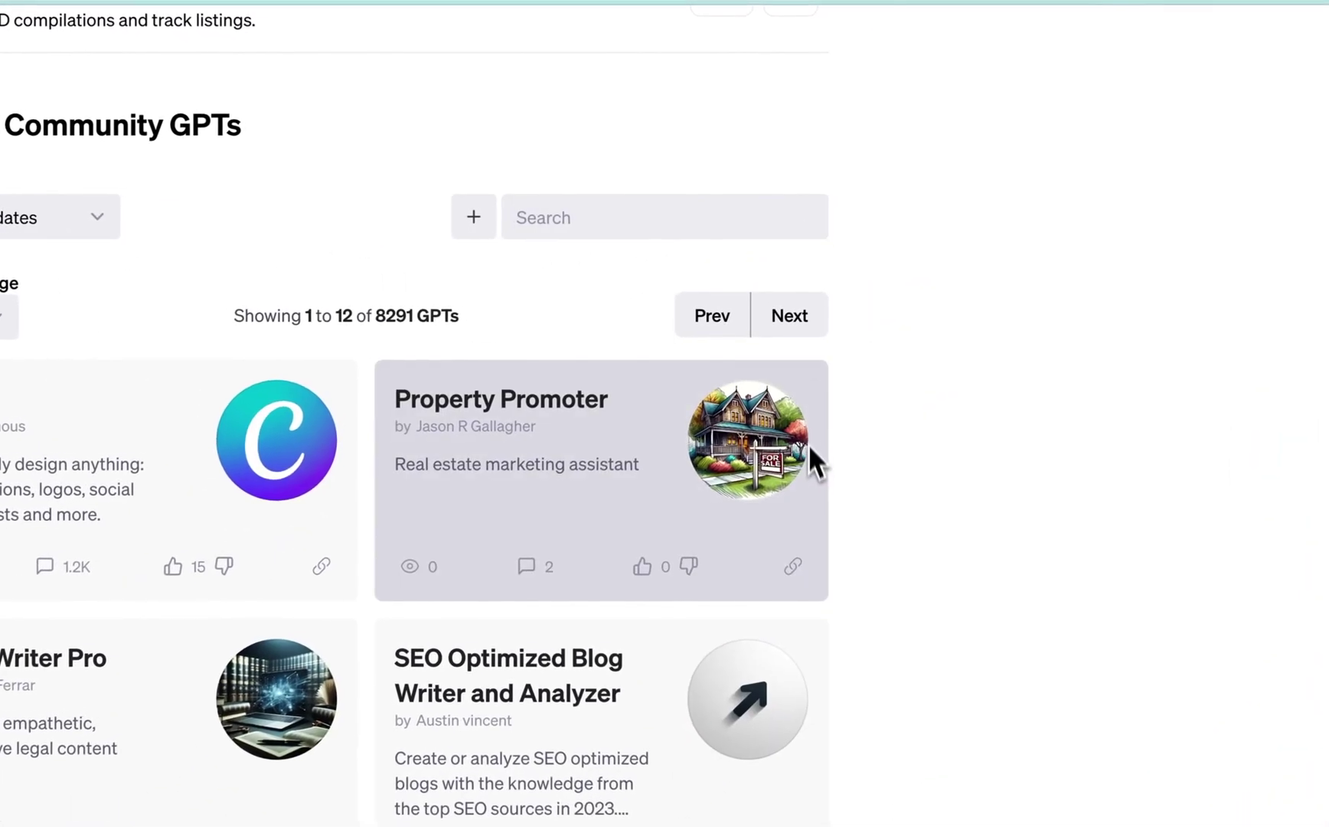
scroll(636, 500, "down", 2)
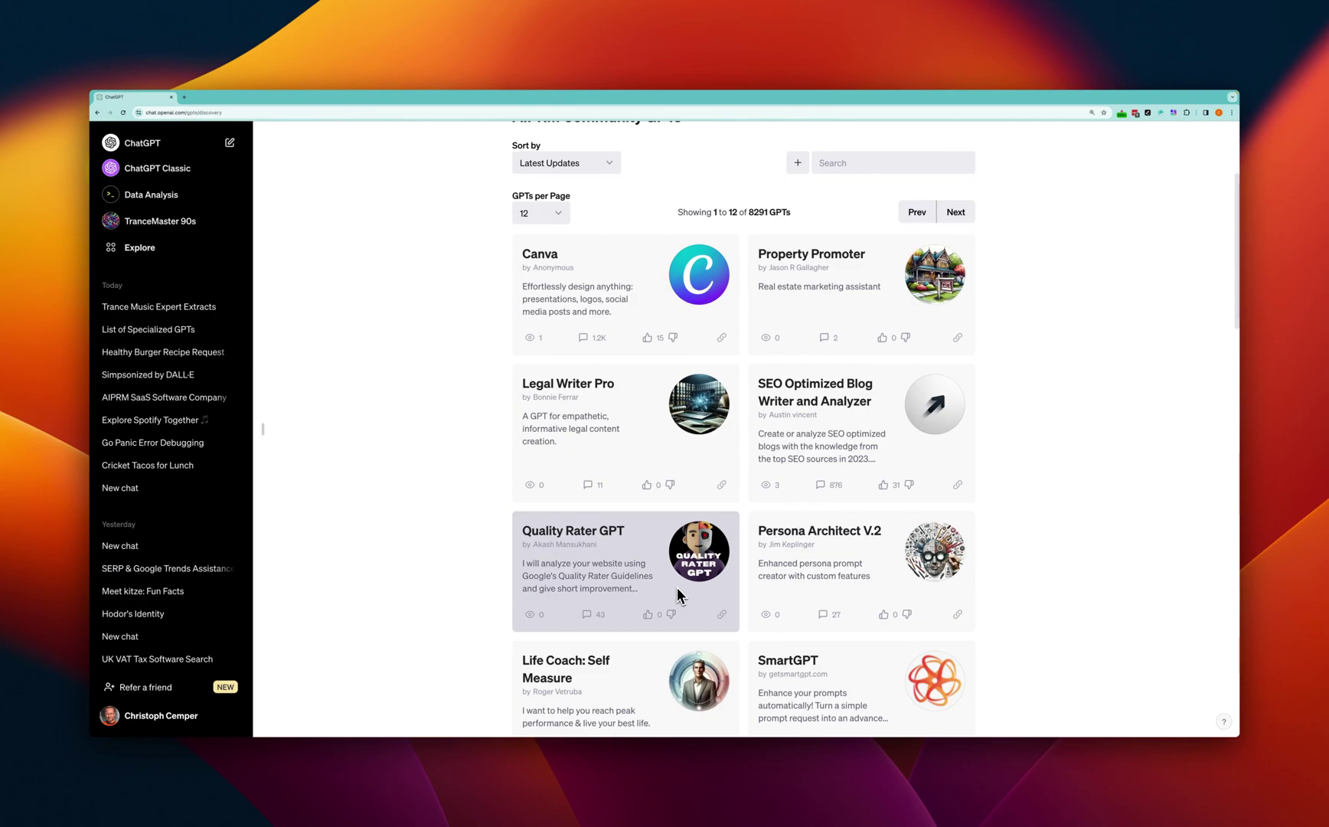
scroll(679, 550, "up", 1)
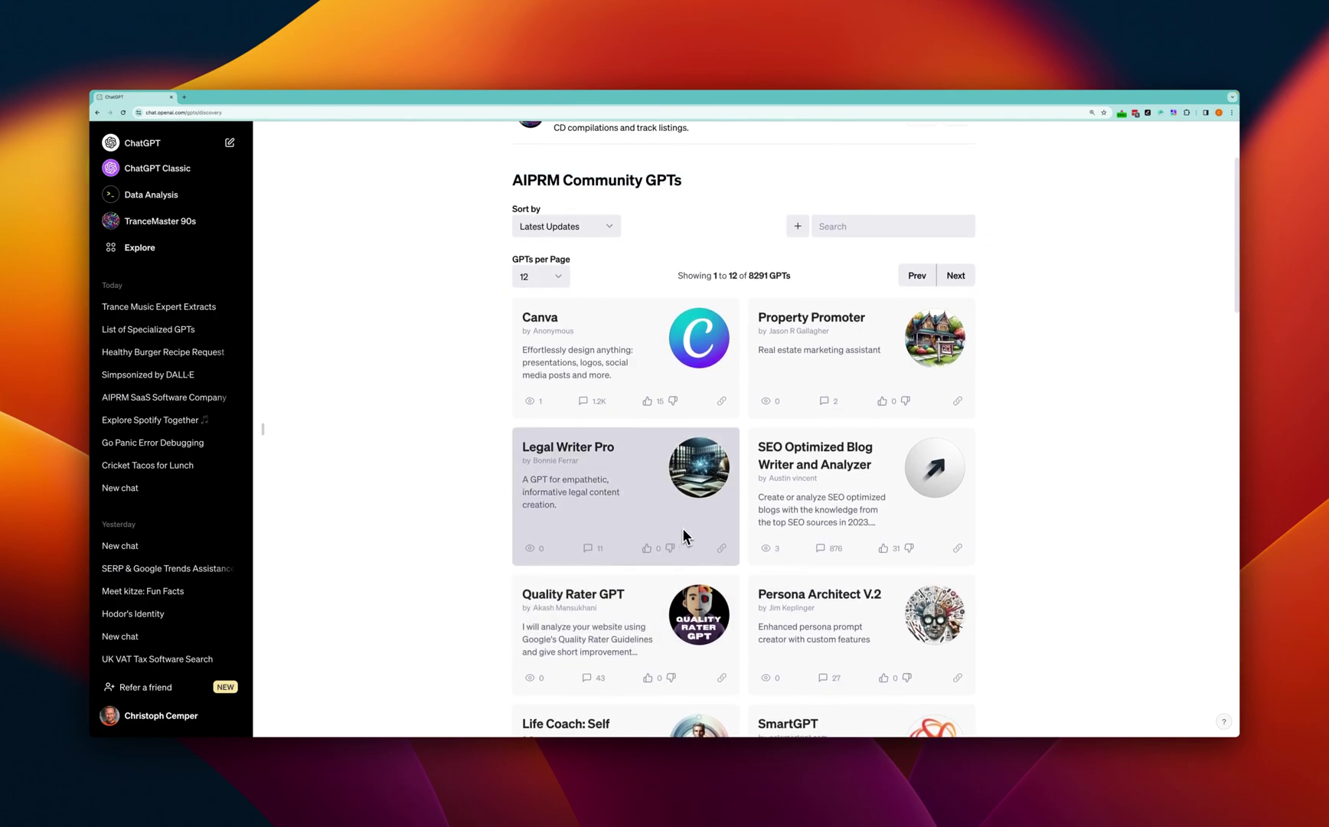
scroll(679, 514, "up", 2)
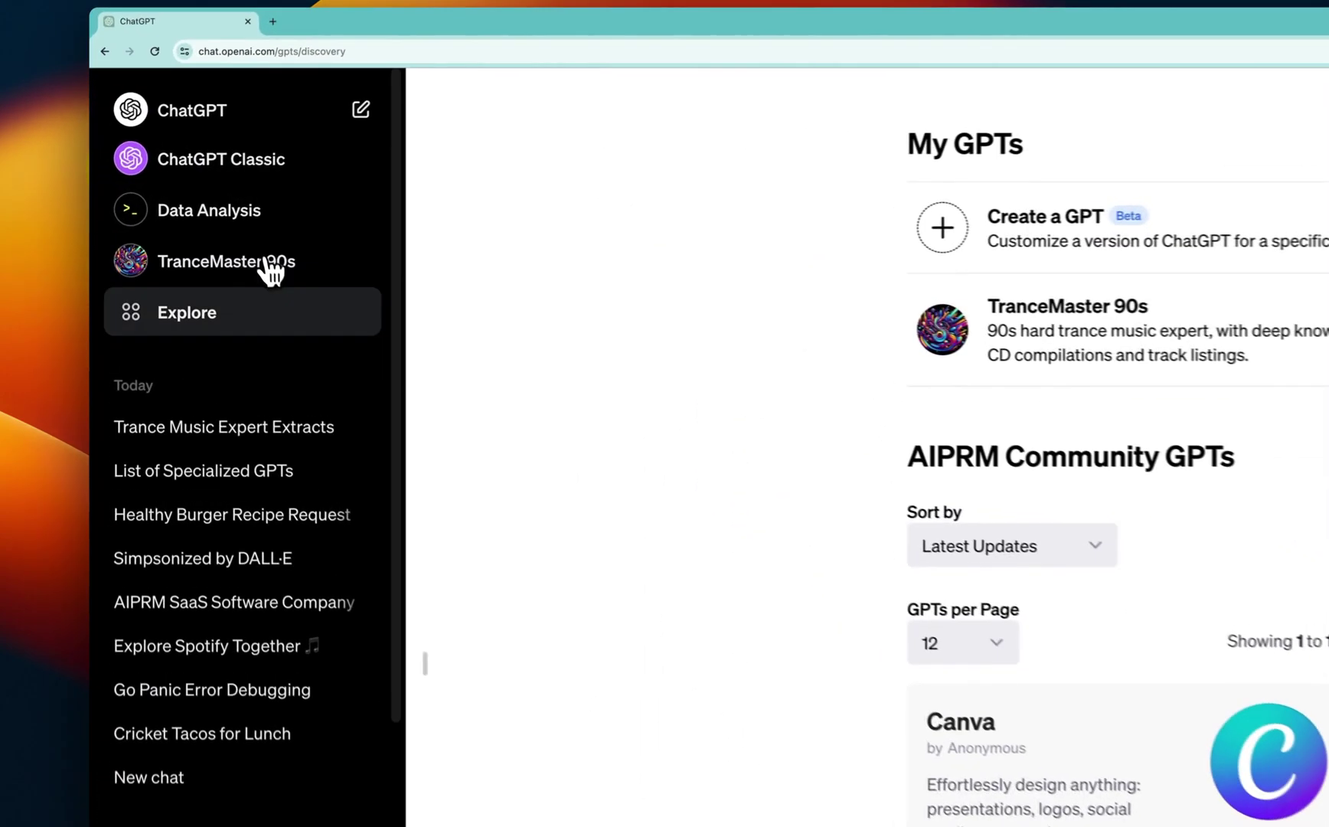
Review the Trance TLDR prompt's Made-for setting (TranceMaster 90s), cancel, and check the Model filter.
left_click(262, 245)
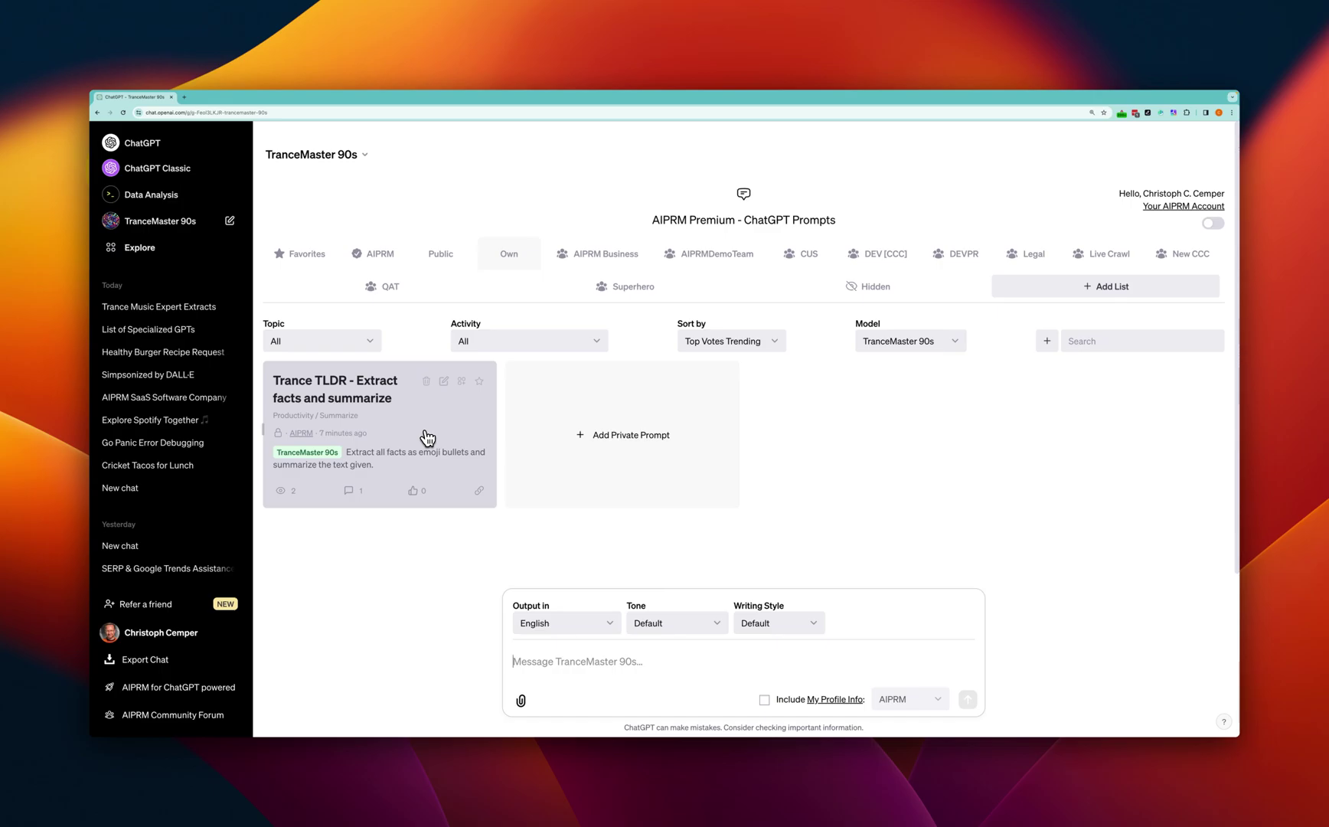
left_click(463, 384)
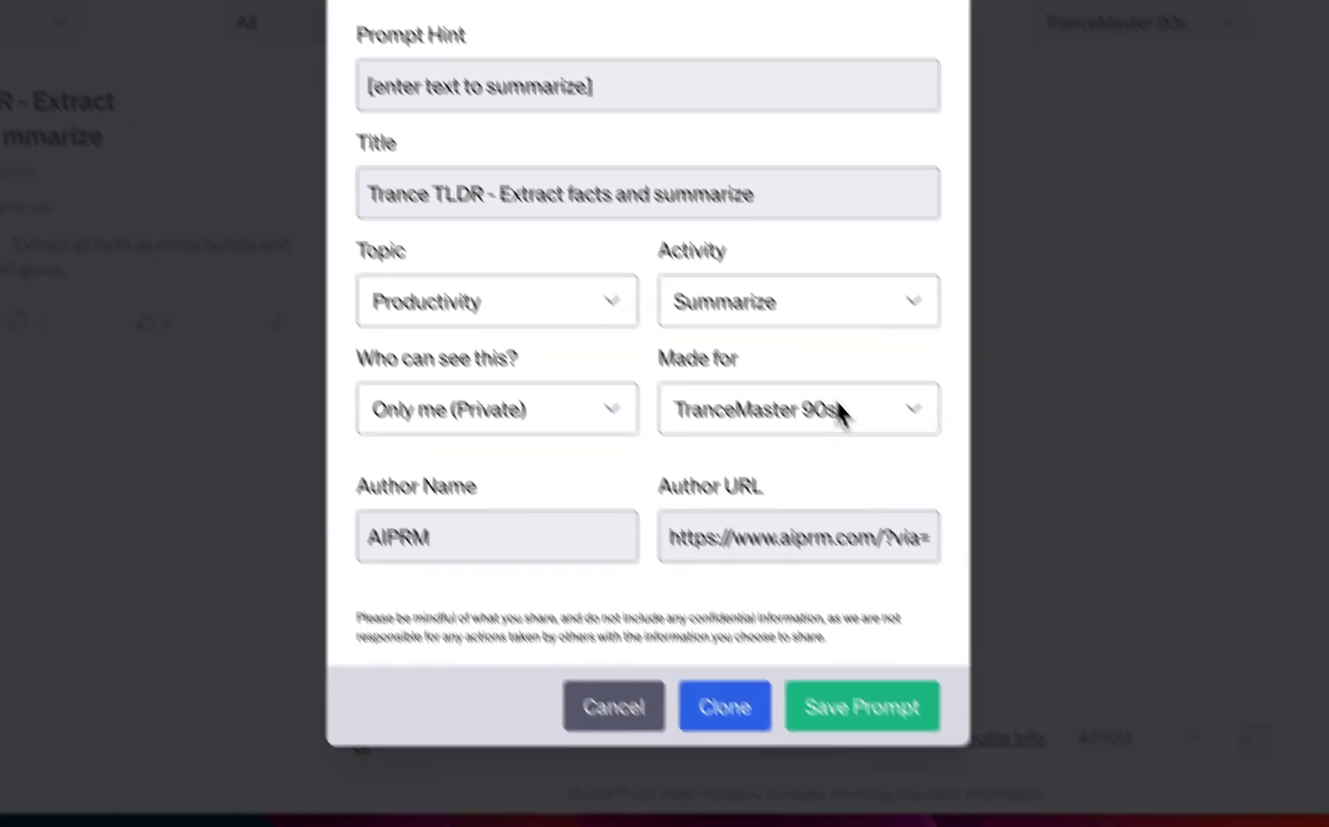
left_click(839, 412)
left_click(895, 392)
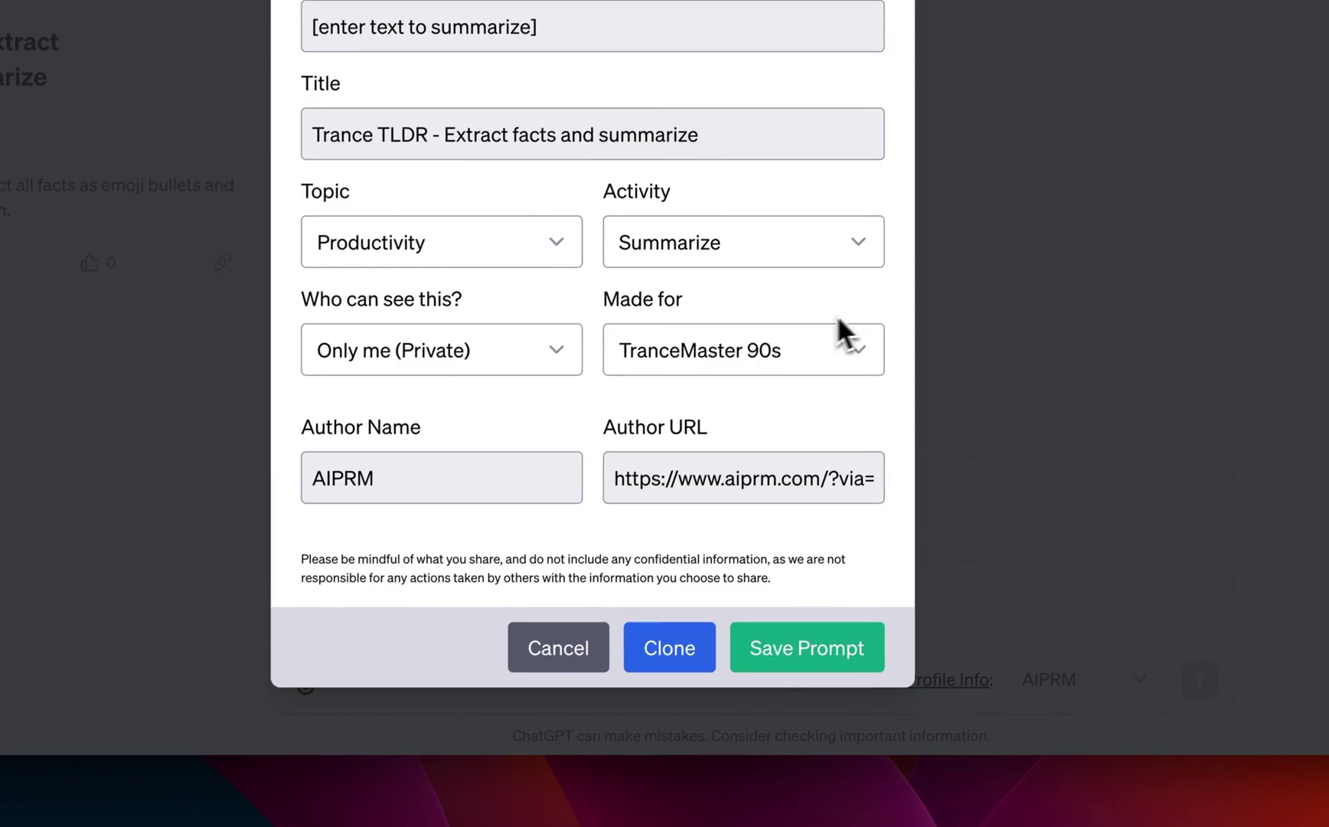
left_click(557, 647)
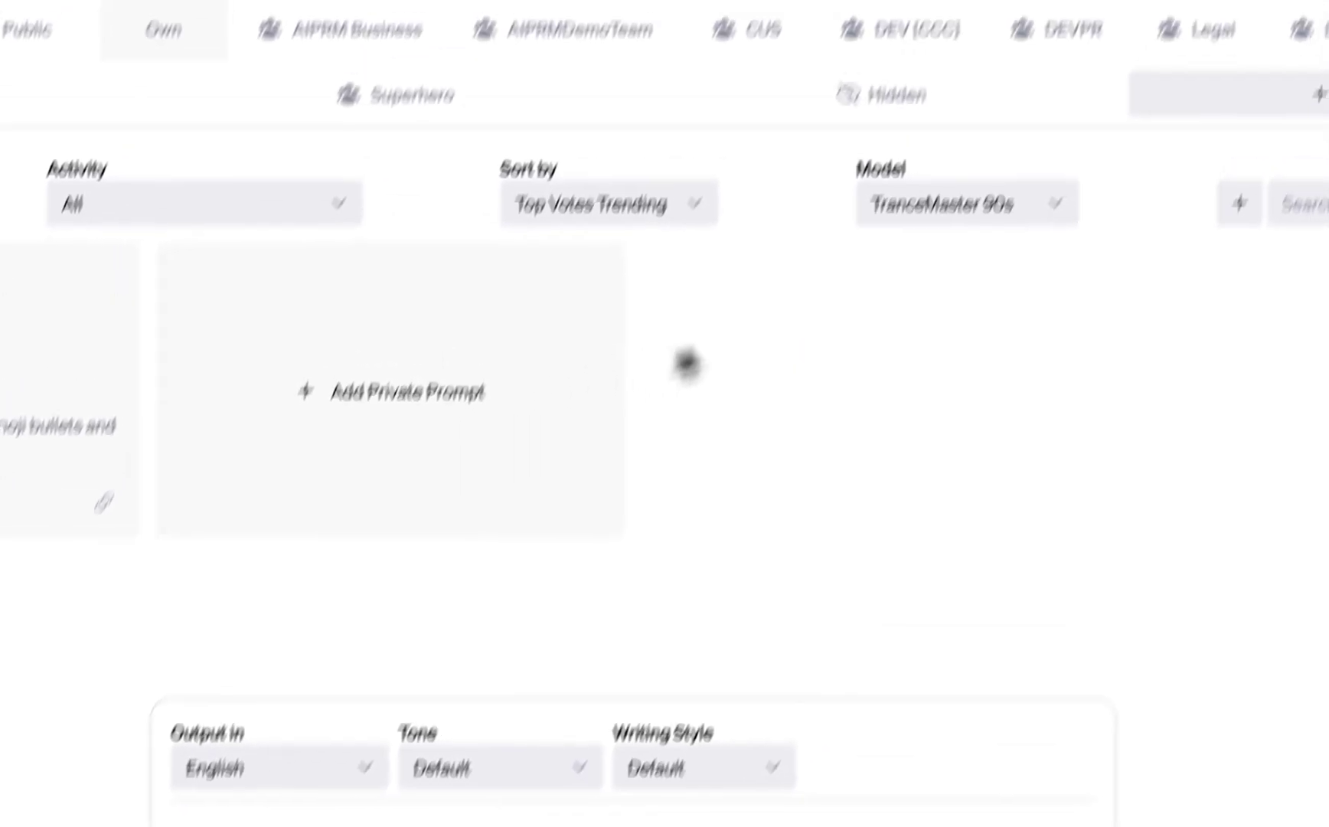
left_click(887, 301)
left_click(891, 303)
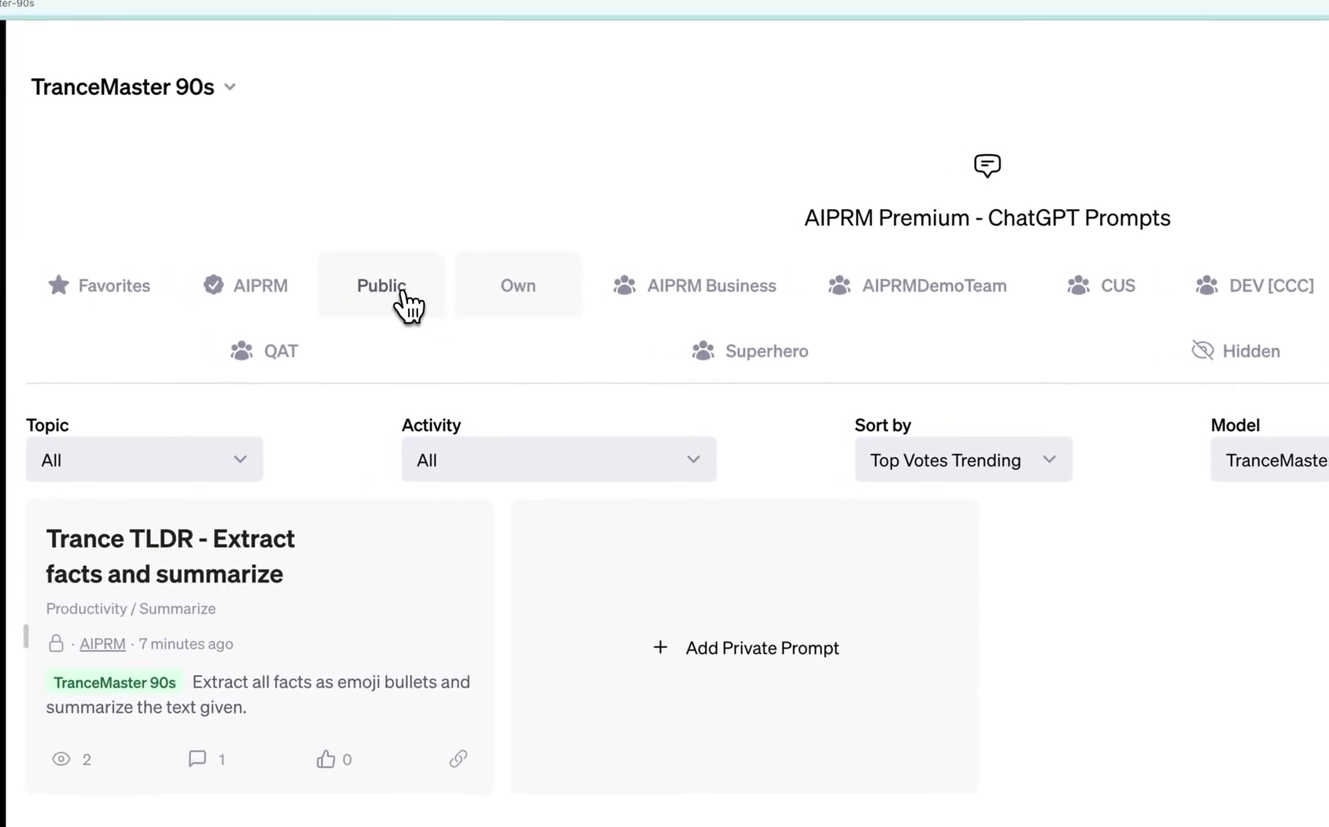
left_click(404, 301)
left_click(511, 303)
left_click(672, 306)
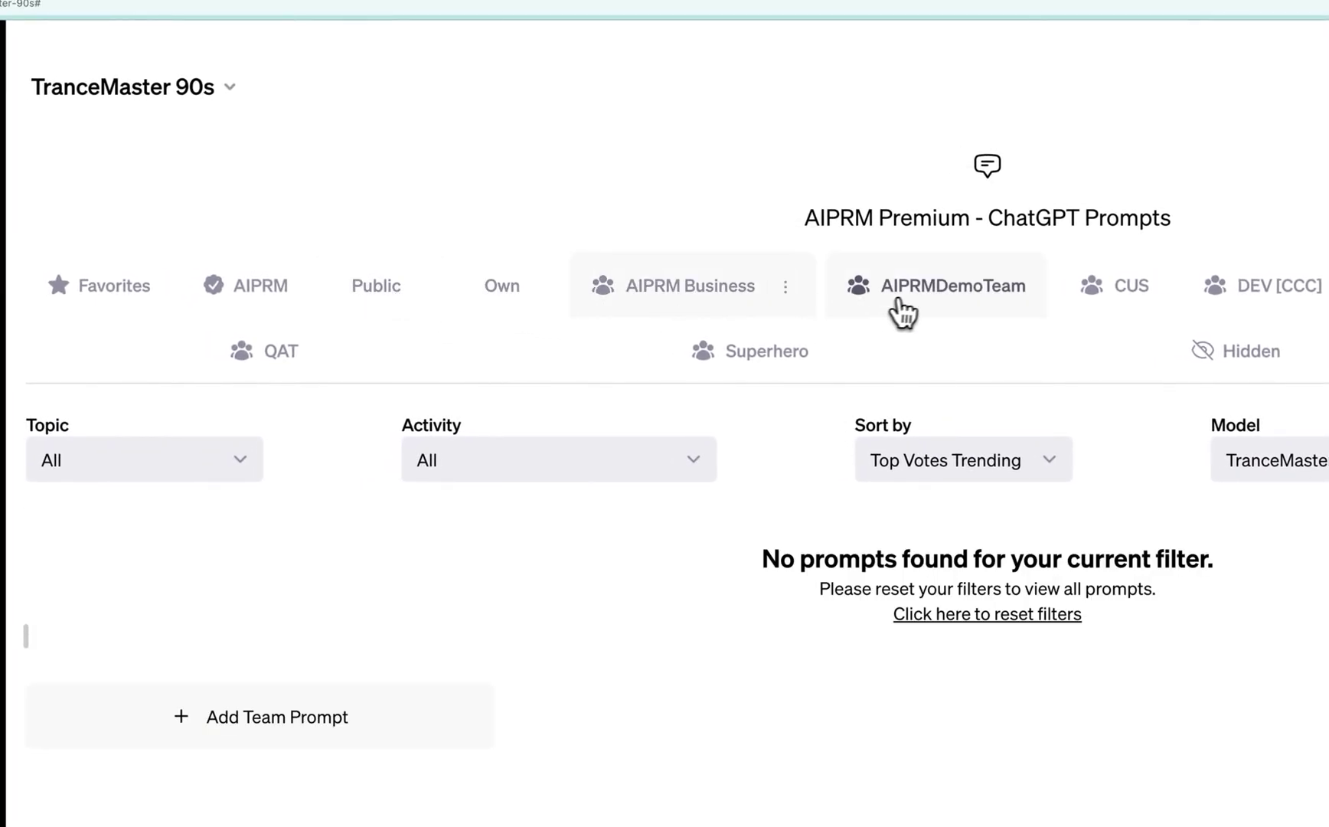
left_click(551, 291)
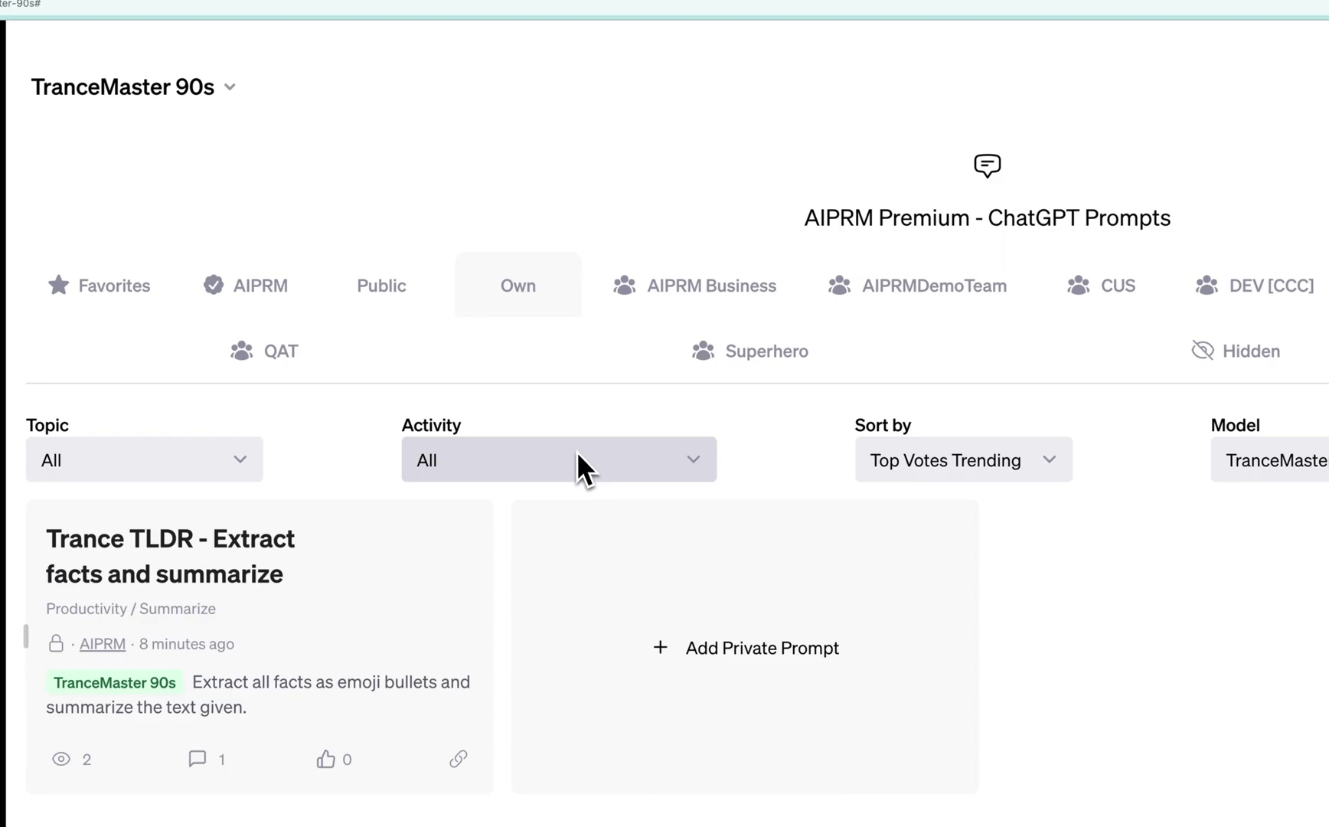